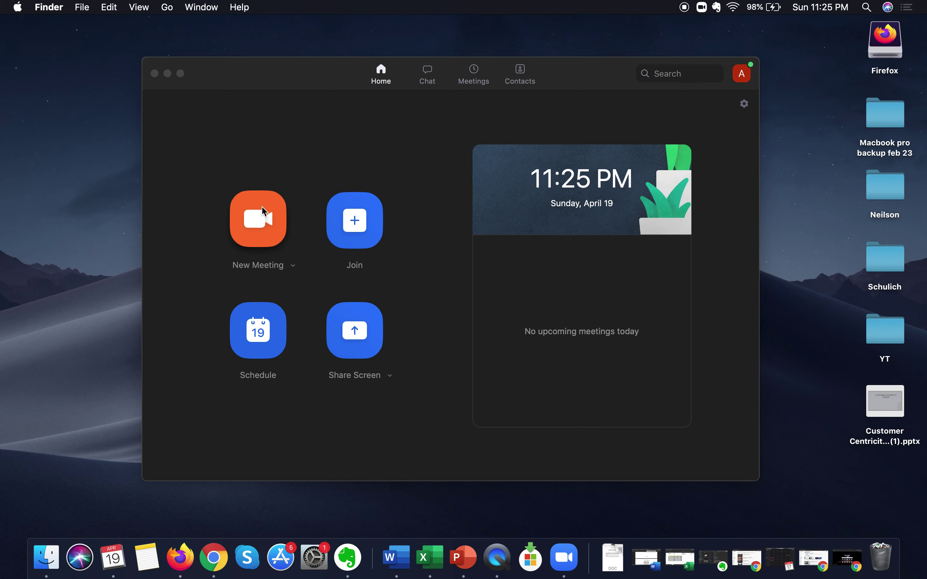
- Start a new meeting from the Home tab and mute the microphone
click(264, 221)
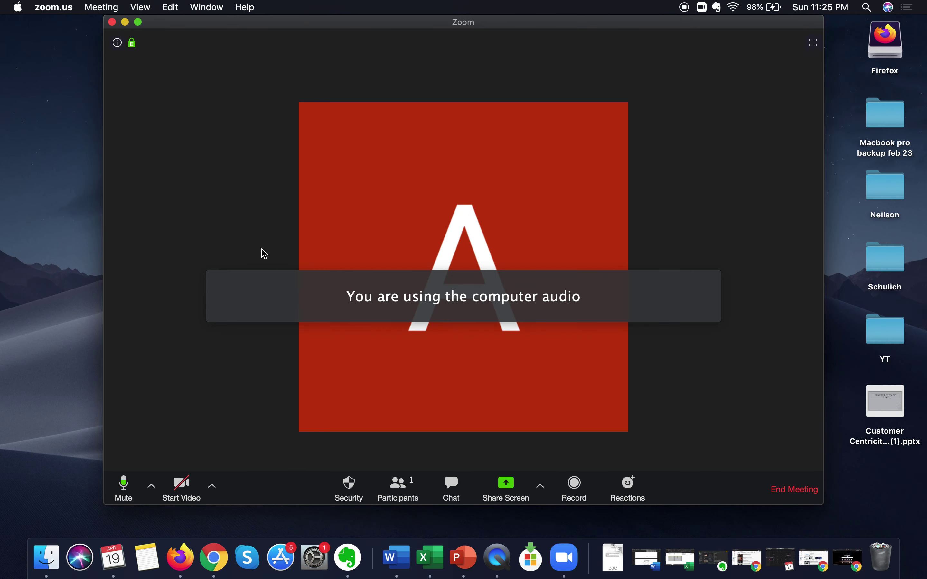
click(125, 483)
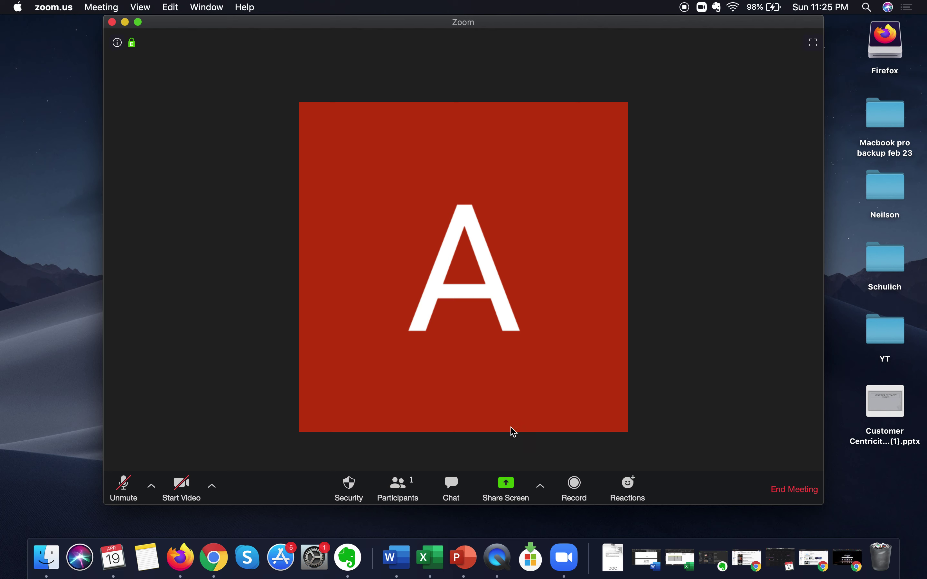
- Share a blank Whiteboard from the Share Screen options
click(495, 497)
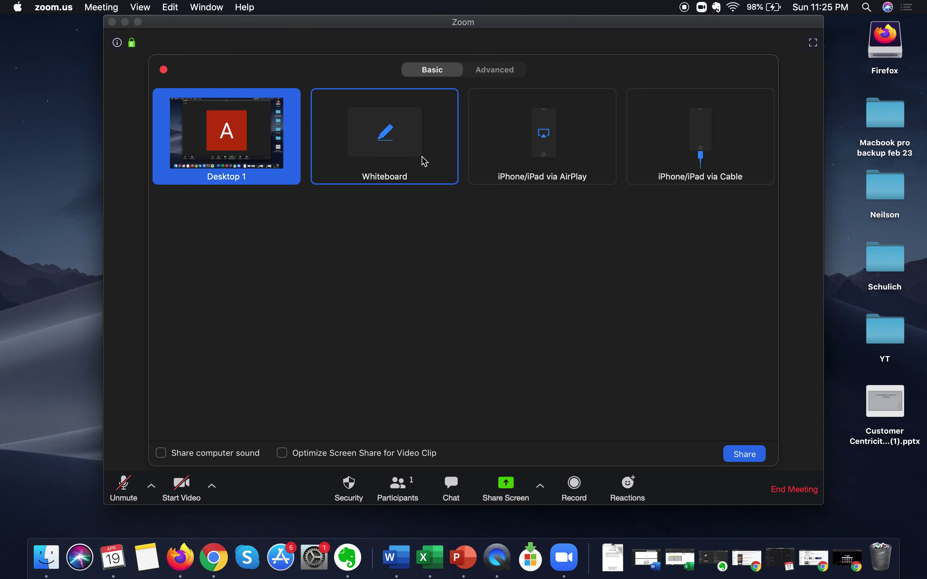
click(437, 175)
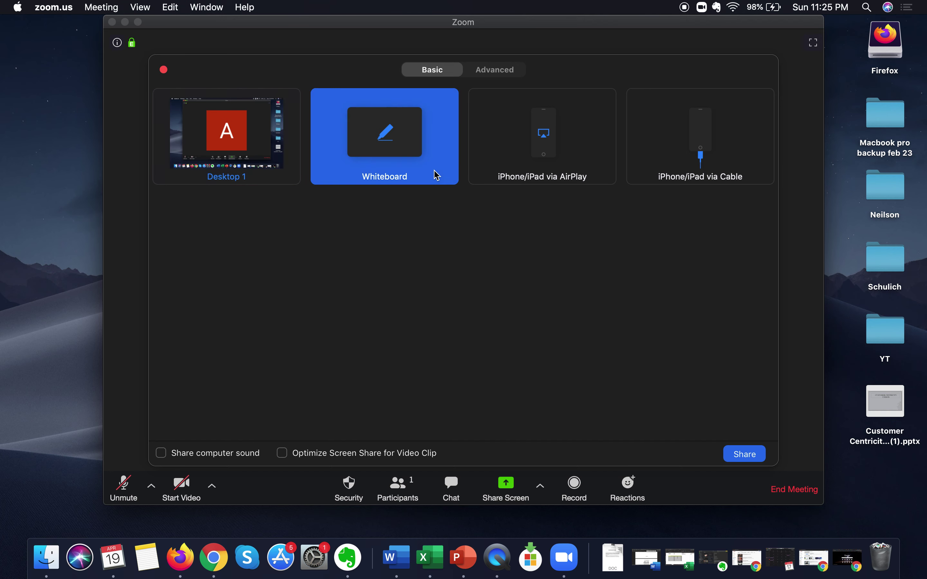
double_click(437, 176)
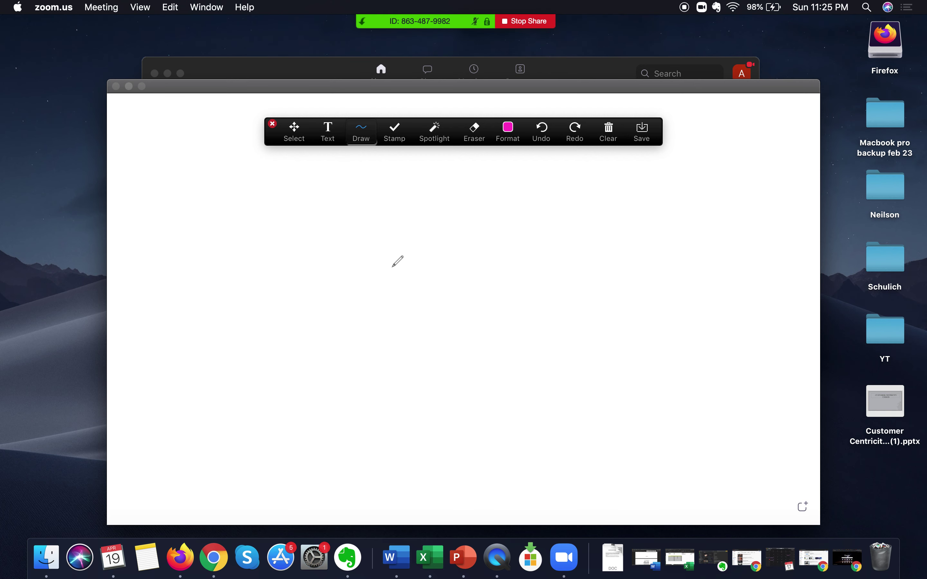
- Draw a magenta freehand squiggle near the top left of the whiteboard
mouse_move(318, 185)
mouse_down()
mouse_move(317, 204)
mouse_move(359, 211)
mouse_move(299, 212)
mouse_move(406, 206)
mouse_move(437, 224)
mouse_move(377, 232)
mouse_move(372, 243)
mouse_up()
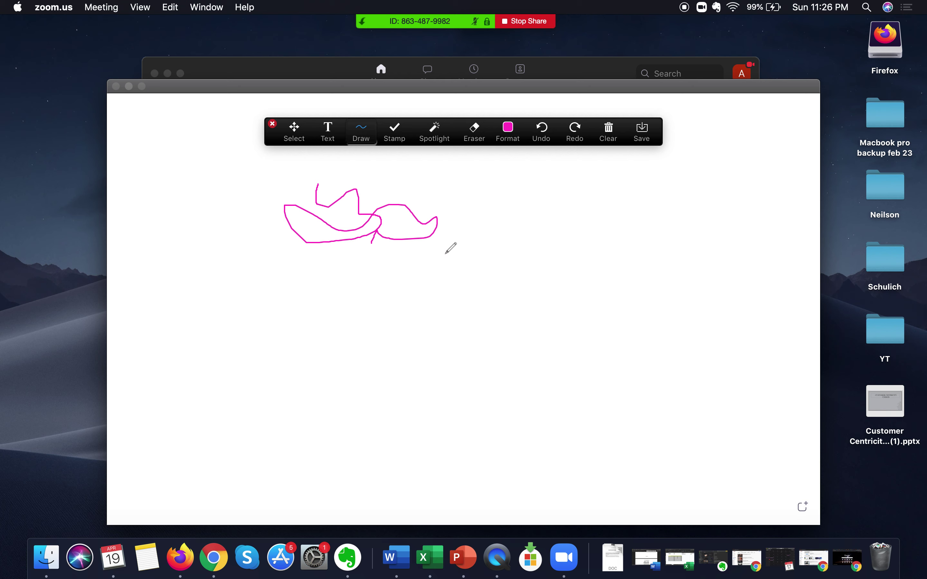
mouse_move(439, 5)
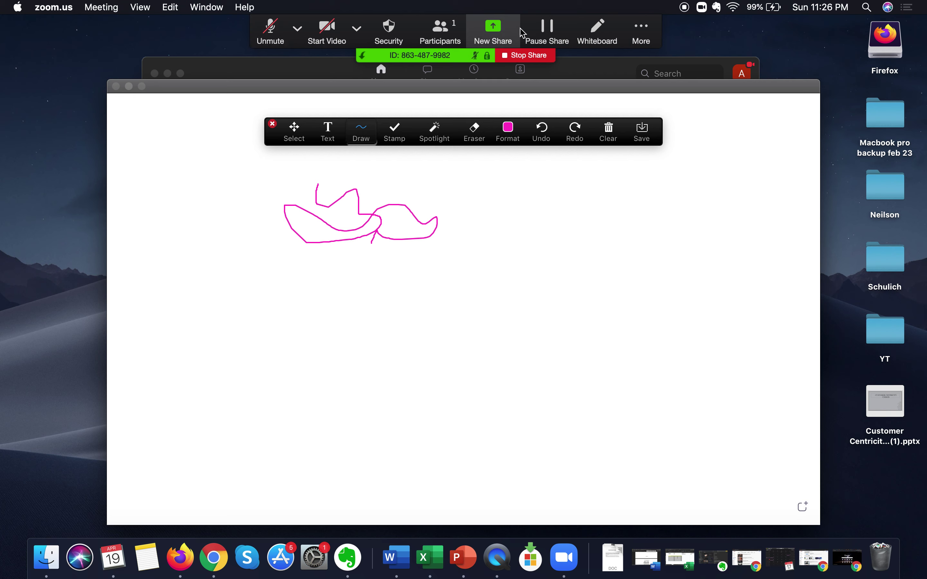
click(647, 35)
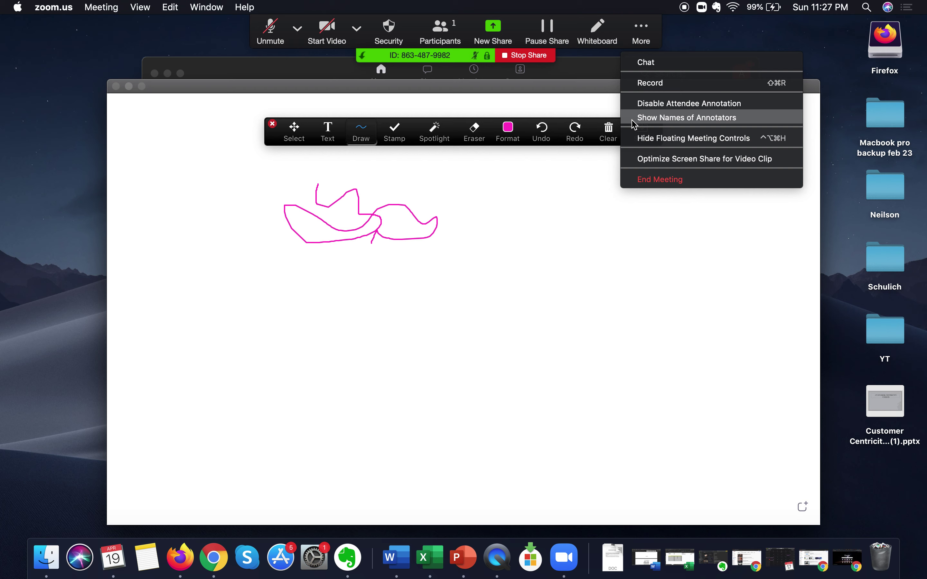
click(496, 256)
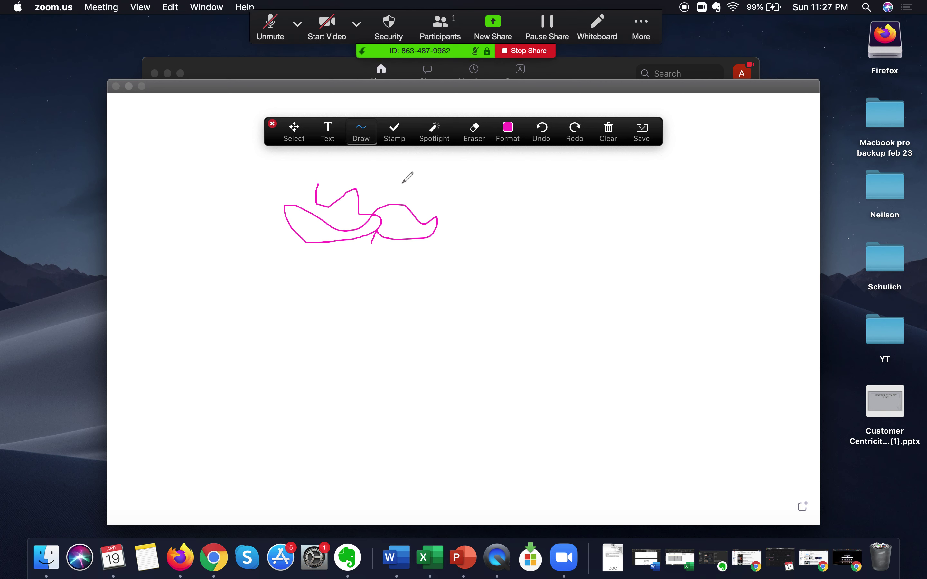
- Add the text 'Hello' to the right of the doodle
click(333, 141)
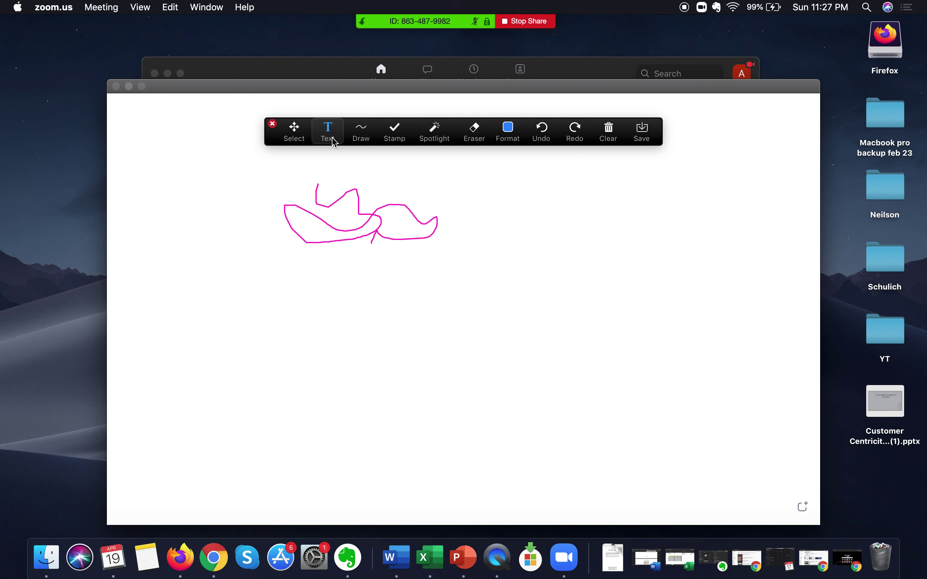
click(496, 189)
text(Hello)
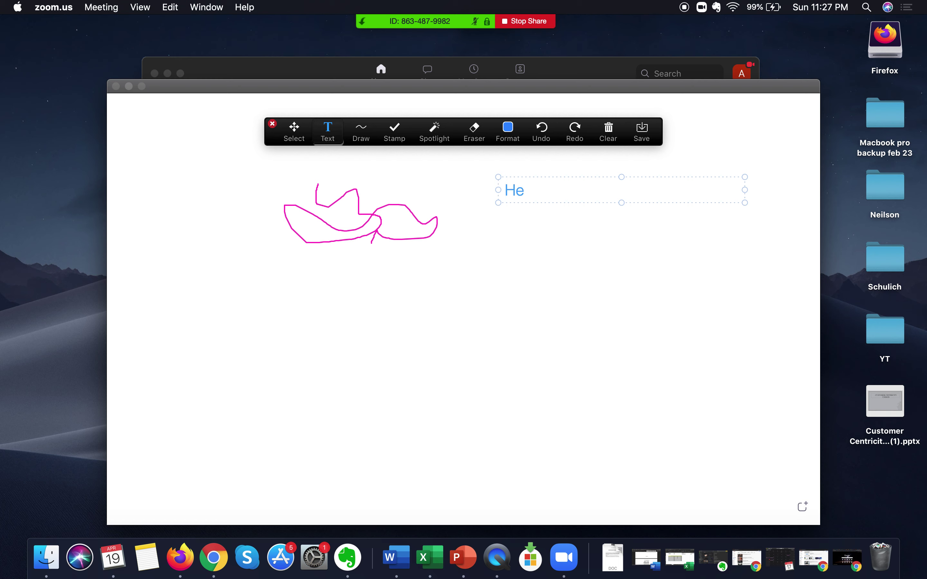
click(502, 254)
- Draw a pink freehand zigzag below Hello with the pen
click(361, 132)
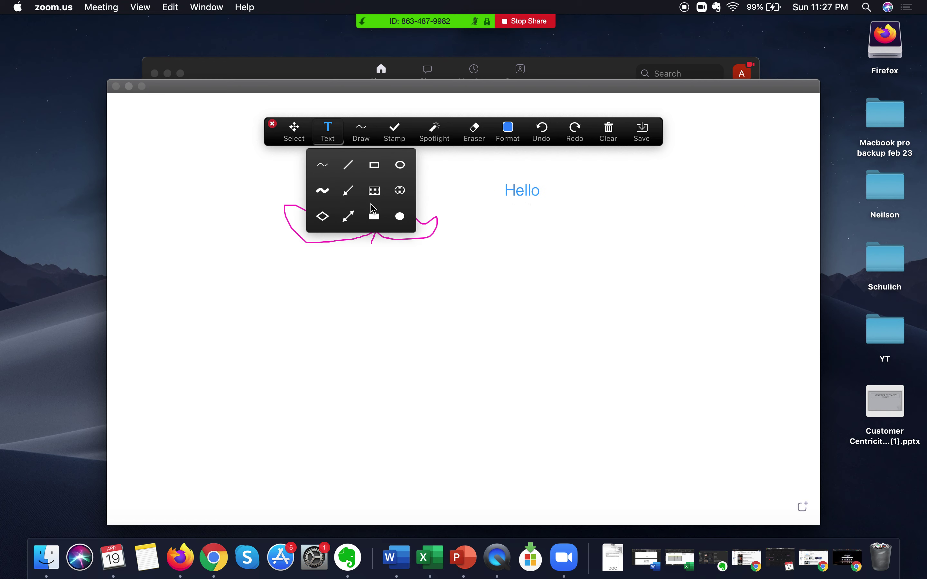
click(323, 163)
mouse_move(492, 279)
mouse_down()
mouse_move(493, 259)
mouse_move(610, 258)
mouse_up()
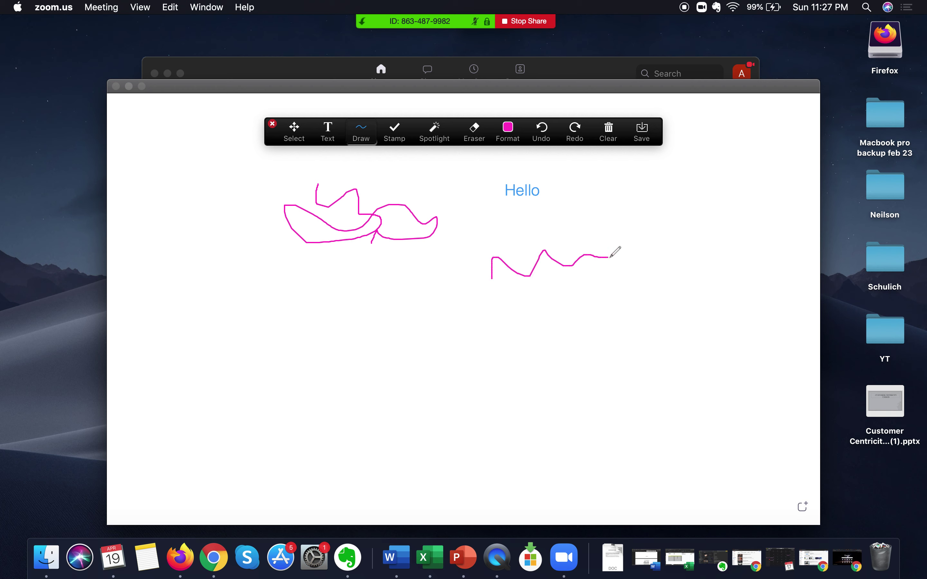
- Stamp an arrow just left of Hello
click(395, 133)
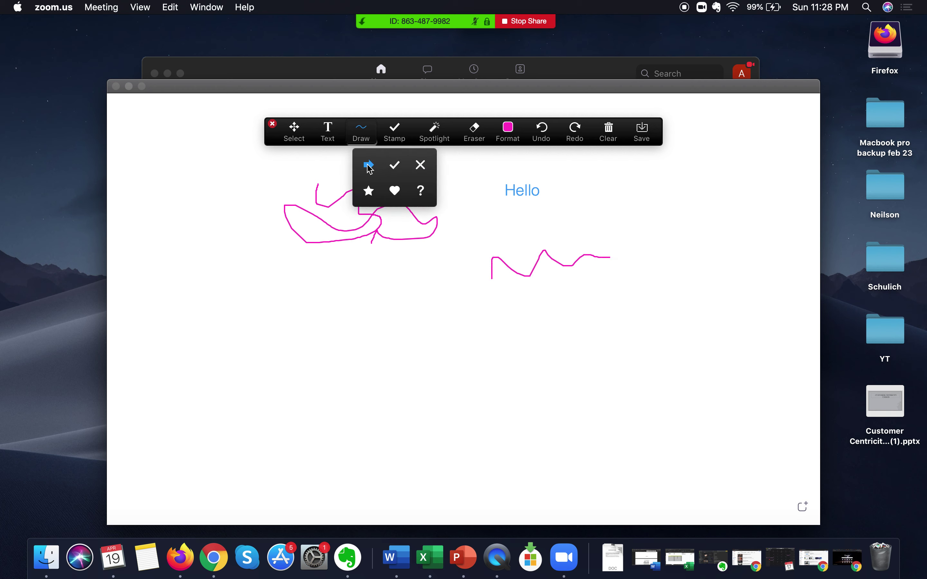
click(371, 167)
click(490, 195)
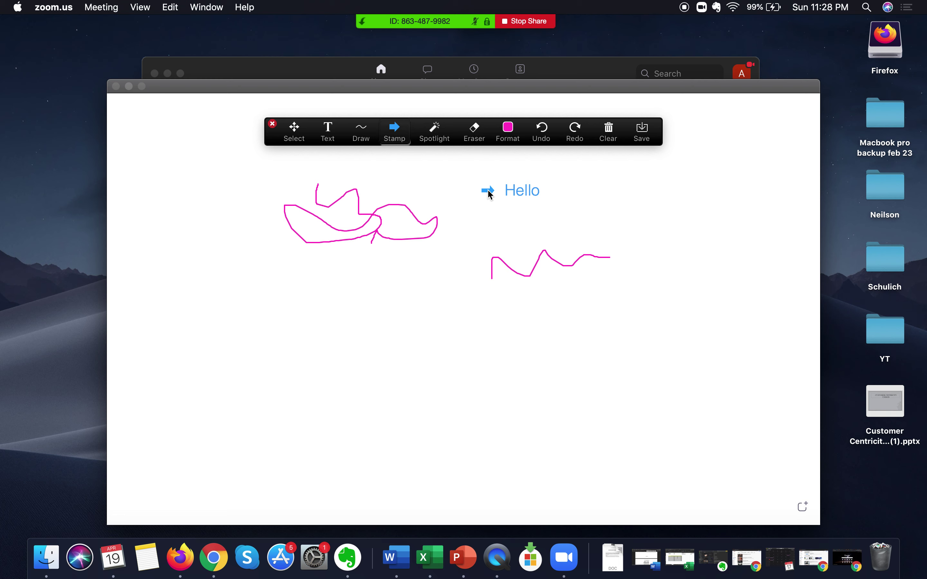
- Place a named Spotlight arrow pointing at Hello
click(435, 132)
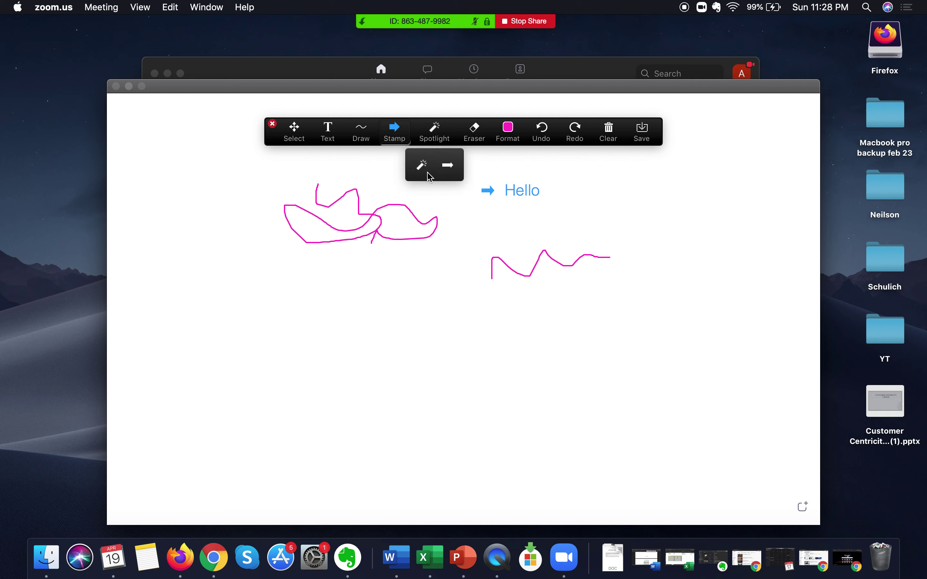
click(423, 167)
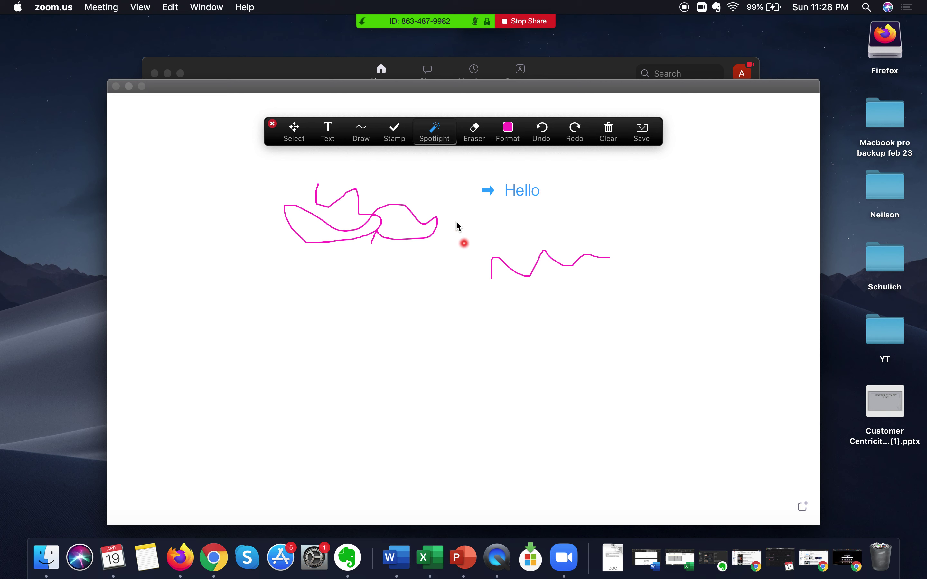
click(435, 132)
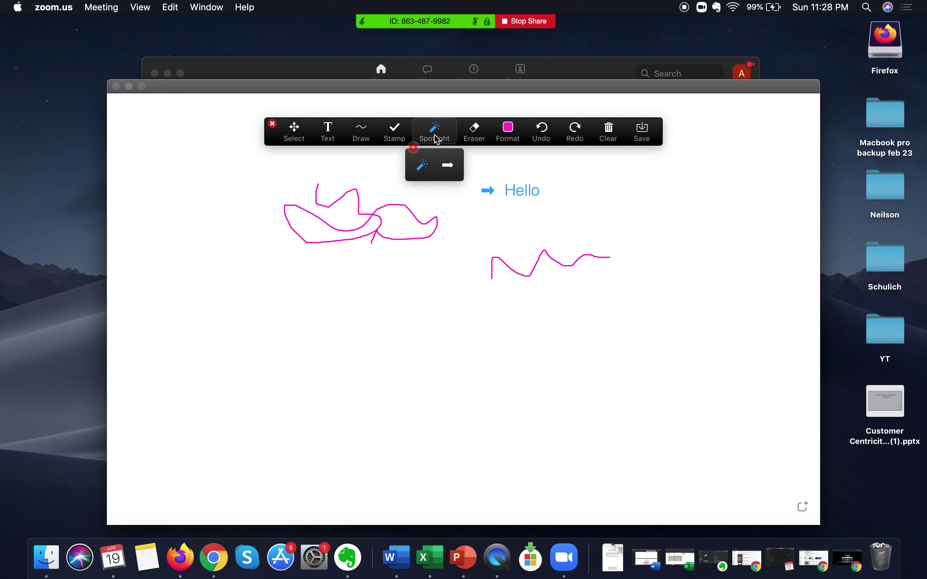
click(450, 167)
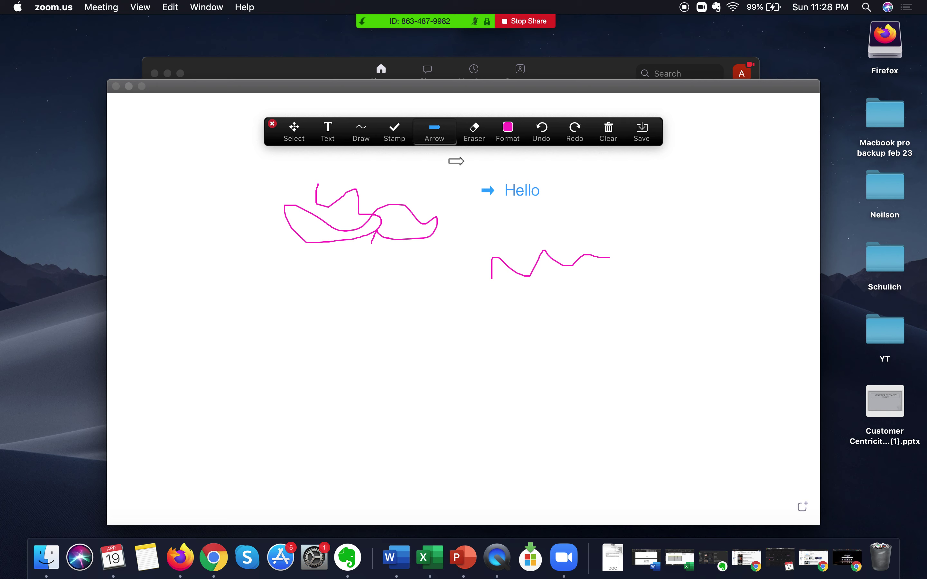
click(494, 191)
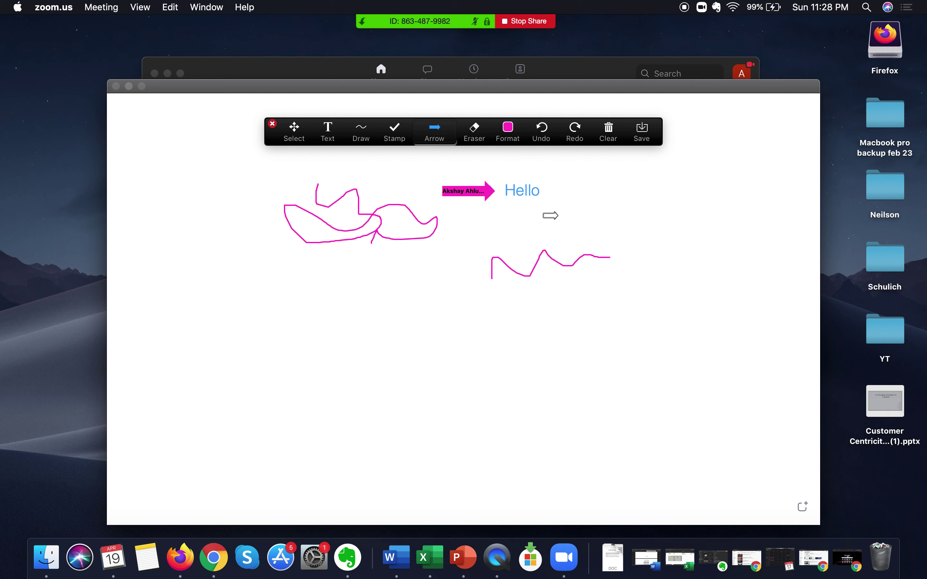
- Erase the magenta squiggle below Hello with the Eraser
click(477, 130)
click(492, 279)
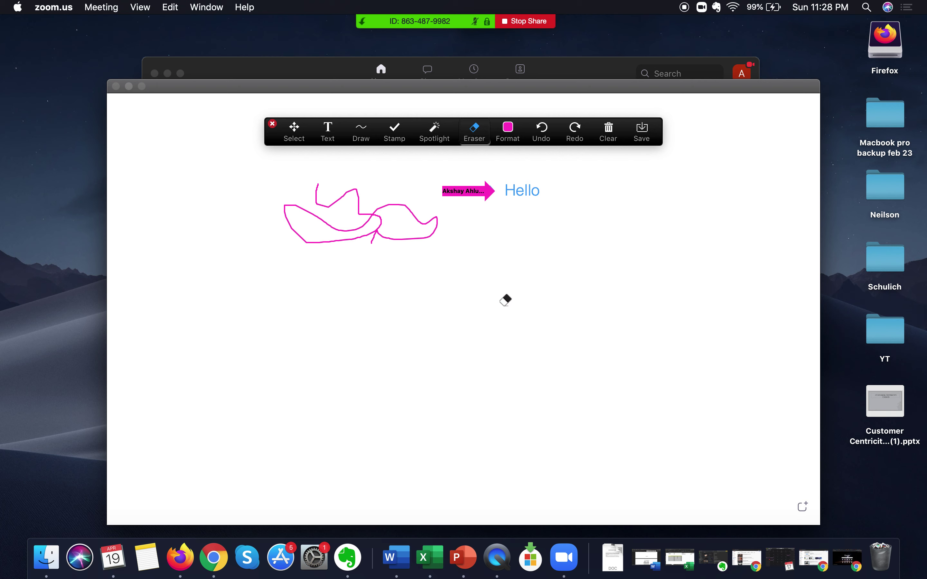
click(508, 131)
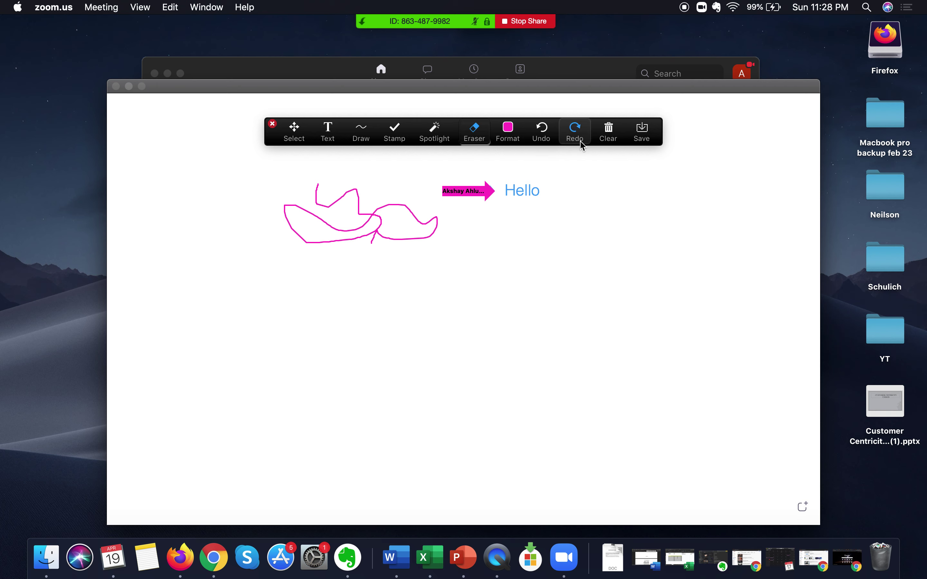
- Clear viewers' drawings and save the whiteboard
click(614, 142)
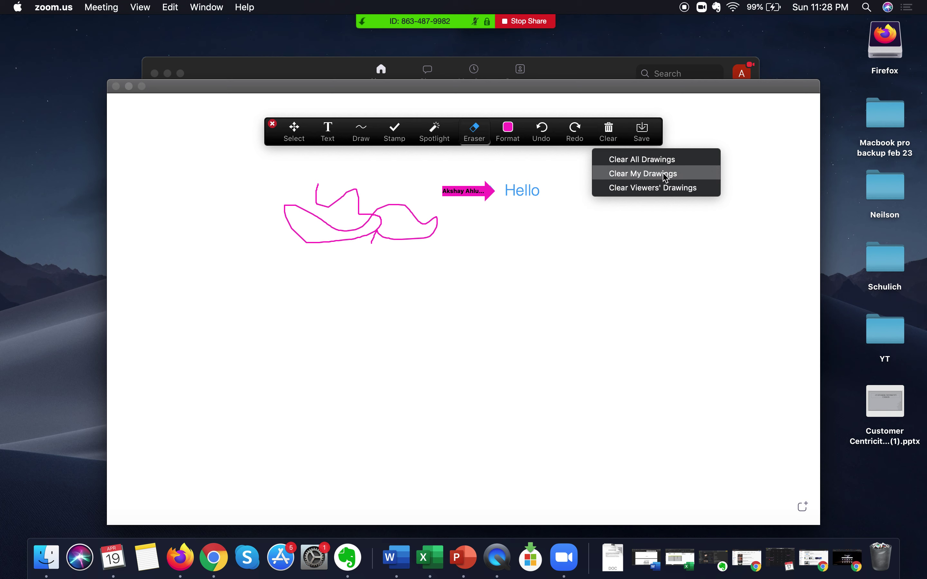
click(669, 192)
click(647, 139)
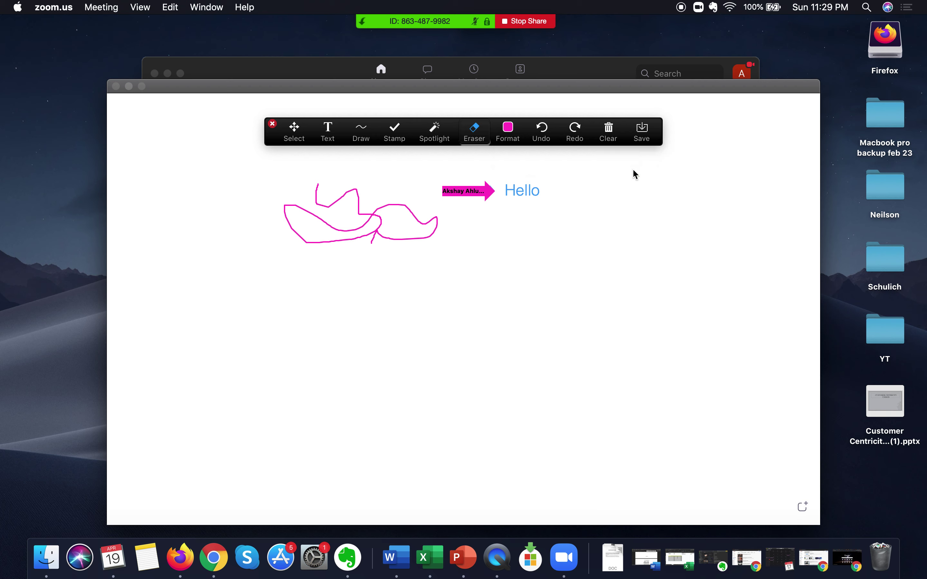
click(643, 133)
- Close the whiteboard window to return to the meeting with the red A avatar
click(117, 87)
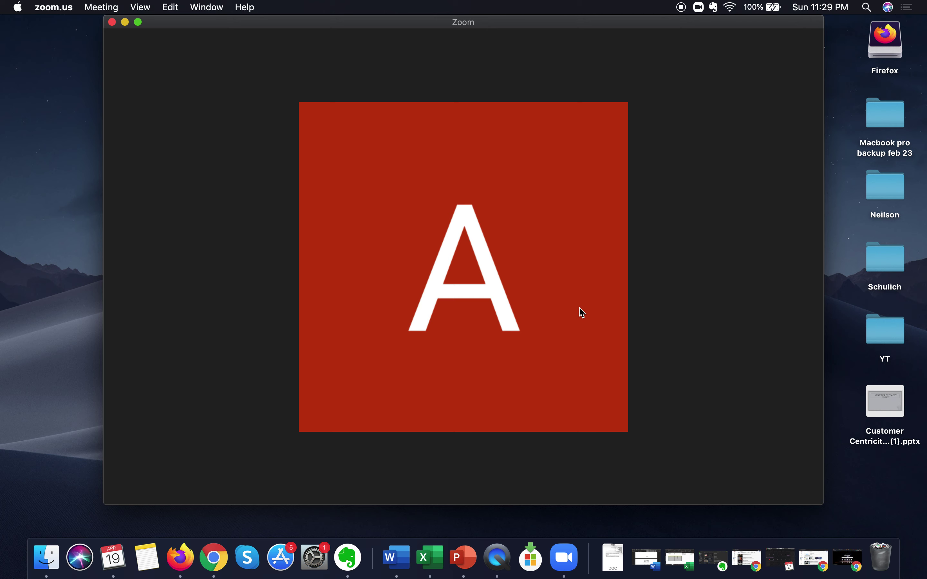
- Share the entire Desktop 1 screen with the meeting
mouse_move(485, 246)
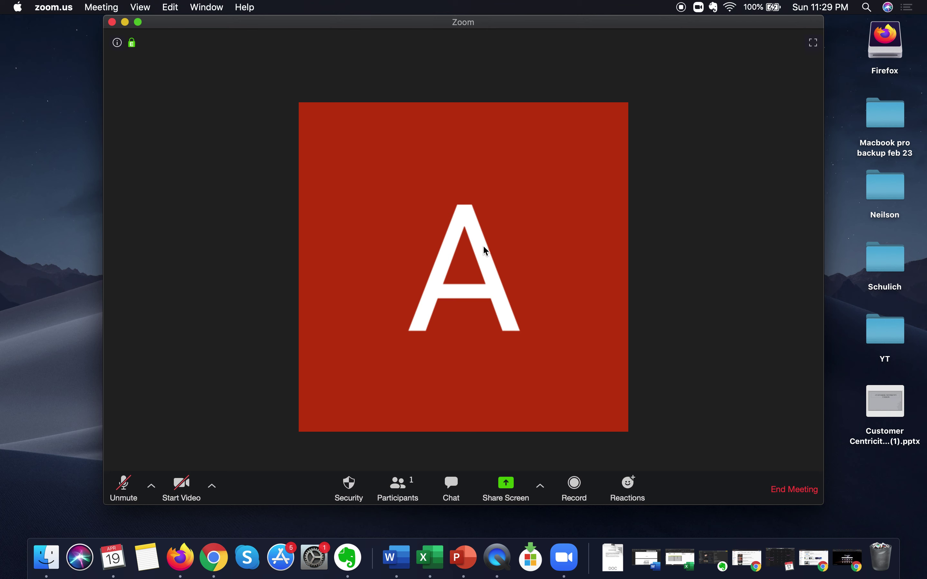
click(506, 491)
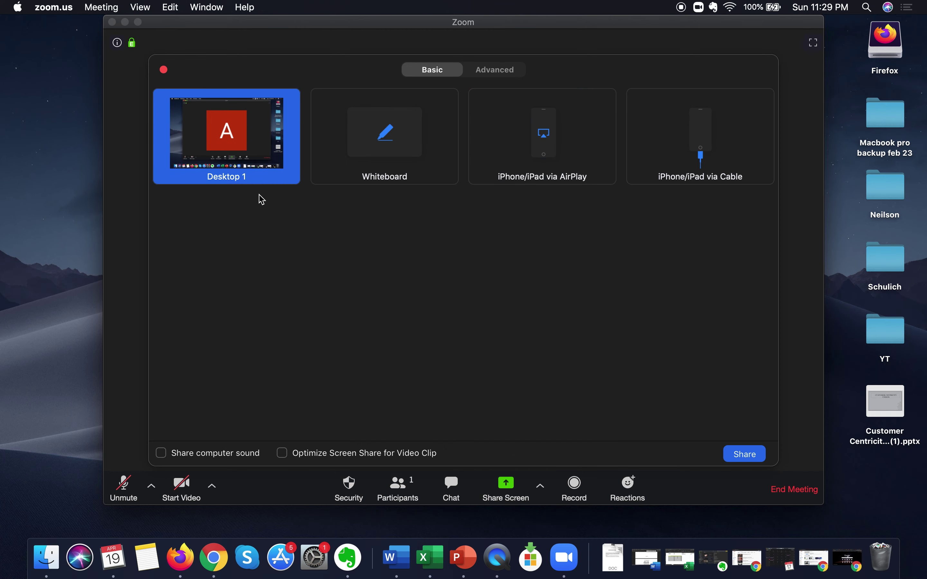
double_click(230, 127)
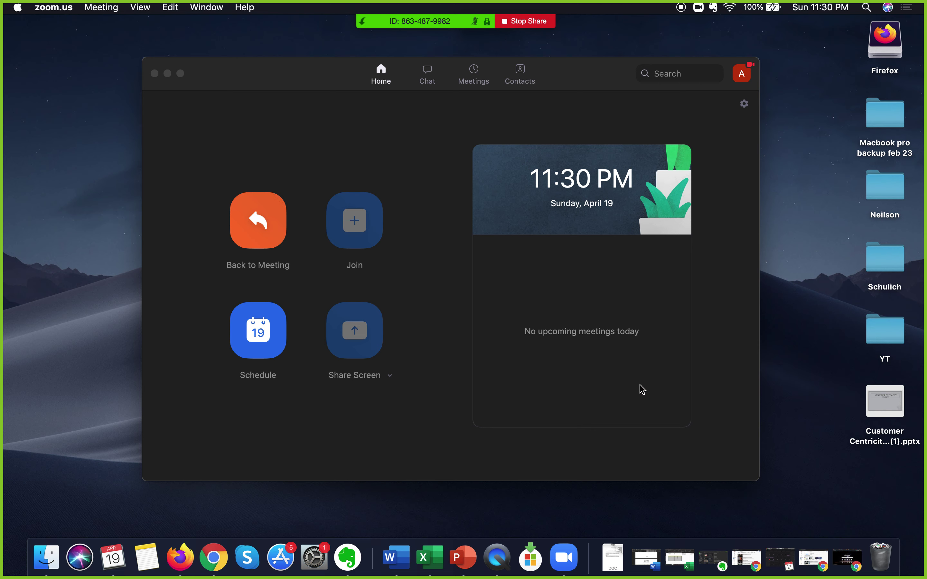
mouse_move(391, 4)
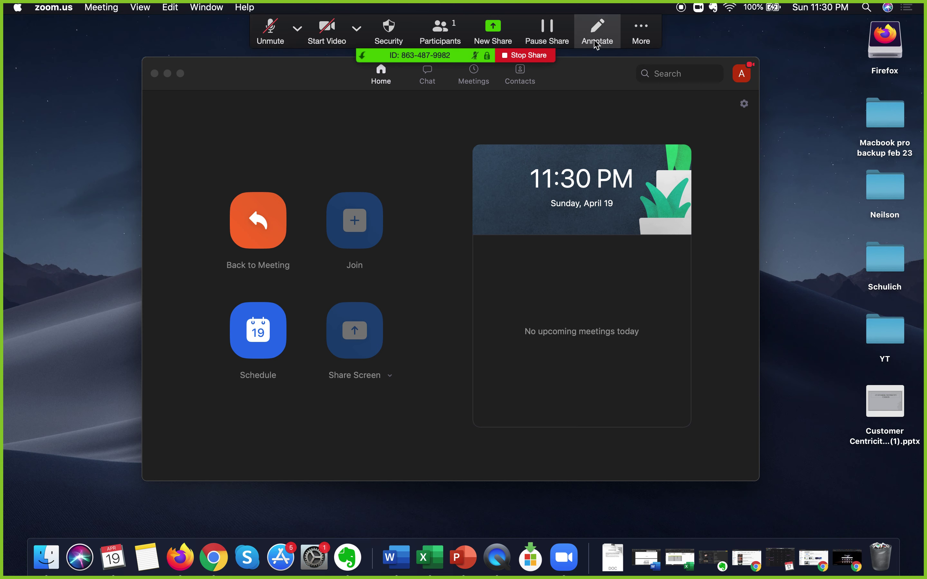
- Circle Join, Back to Meeting, Schedule and Share Screen with the blue pen, then return to Mouse
click(600, 32)
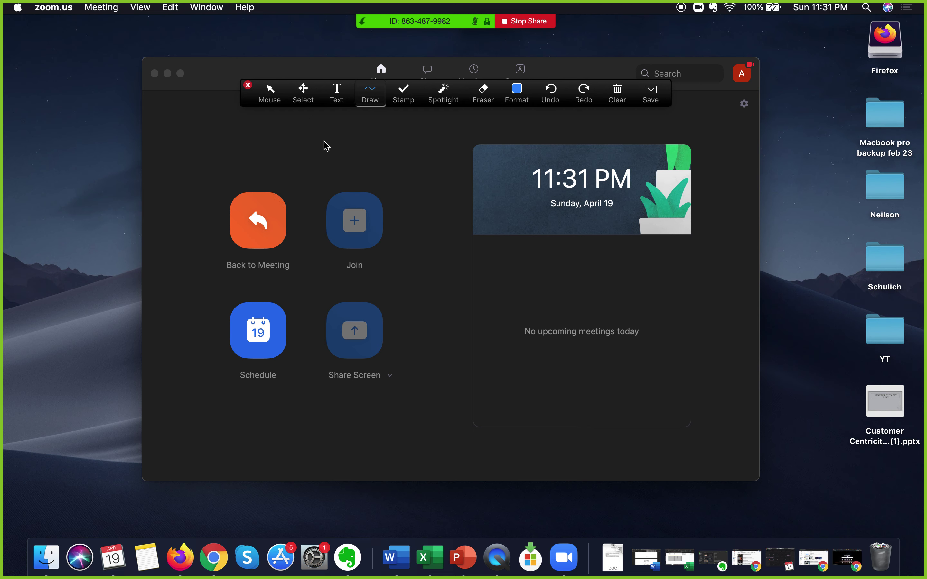
click(375, 101)
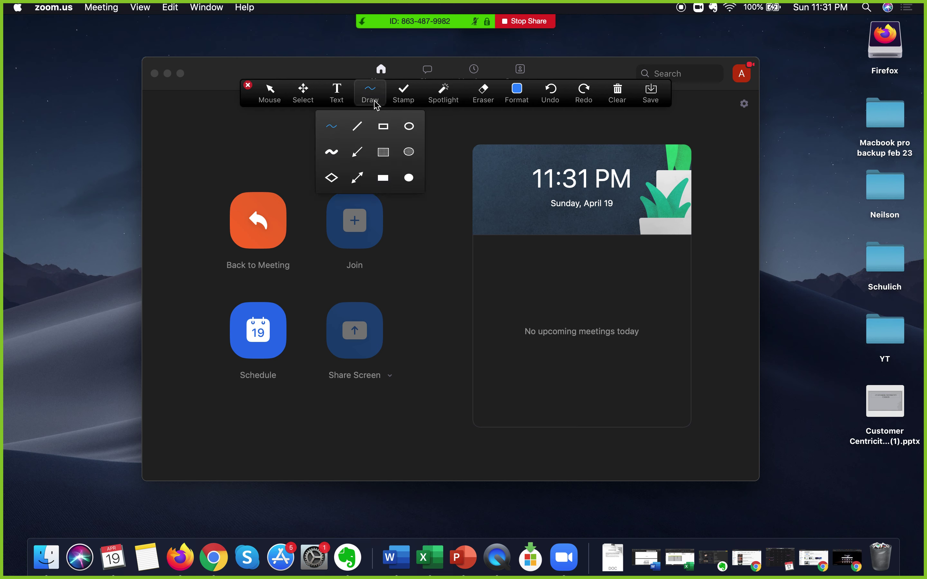
click(331, 127)
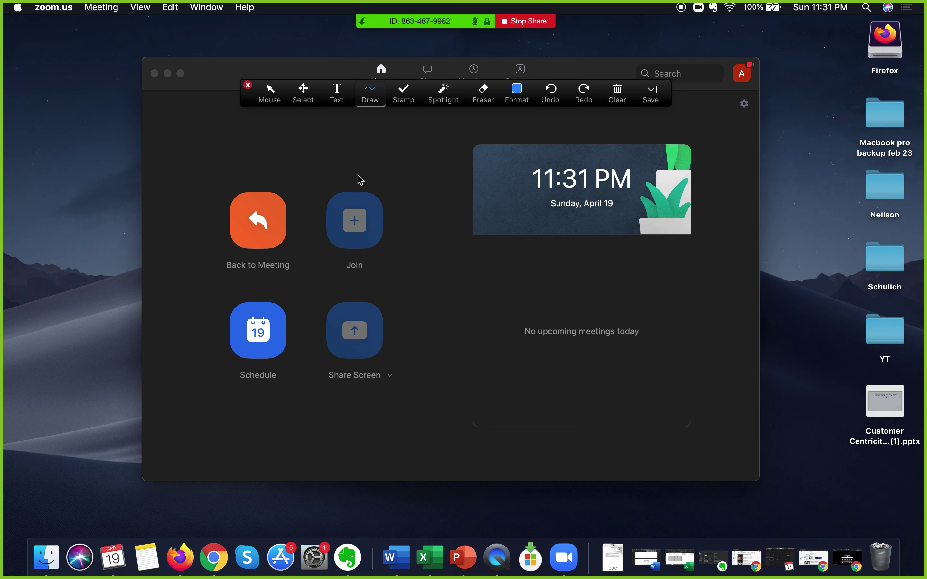
mouse_move(357, 175)
mouse_down()
mouse_move(396, 257)
mouse_move(352, 175)
mouse_up()
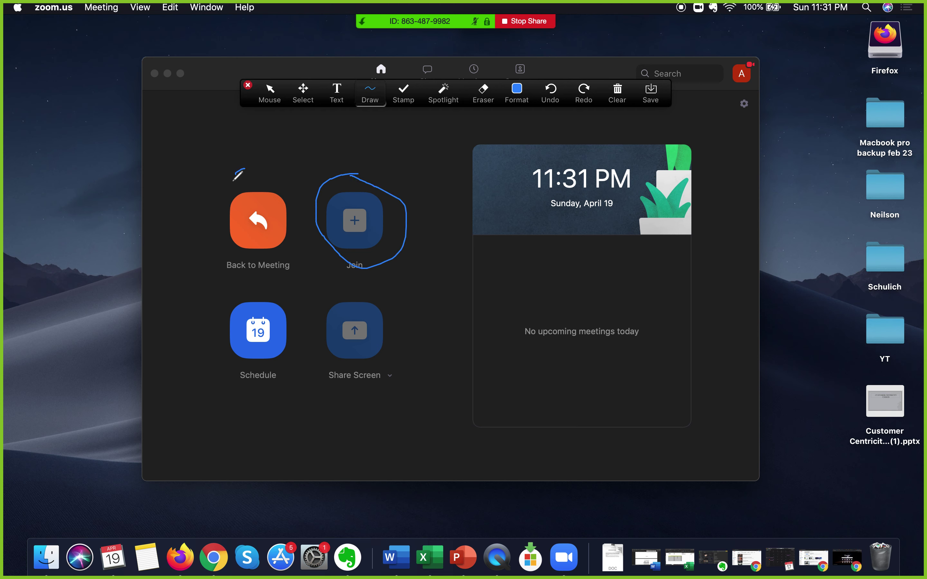
drag(235, 175, 268, 253)
mouse_move(259, 288)
mouse_down()
mouse_move(216, 293)
mouse_move(203, 350)
mouse_move(238, 283)
mouse_up()
mouse_move(355, 290)
mouse_down()
mouse_move(346, 389)
mouse_move(340, 293)
mouse_up()
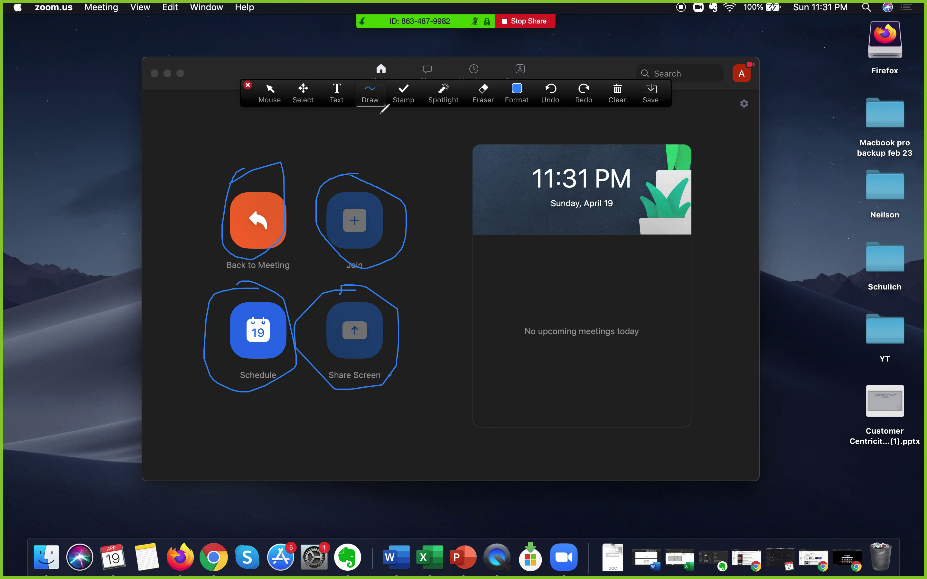
click(269, 94)
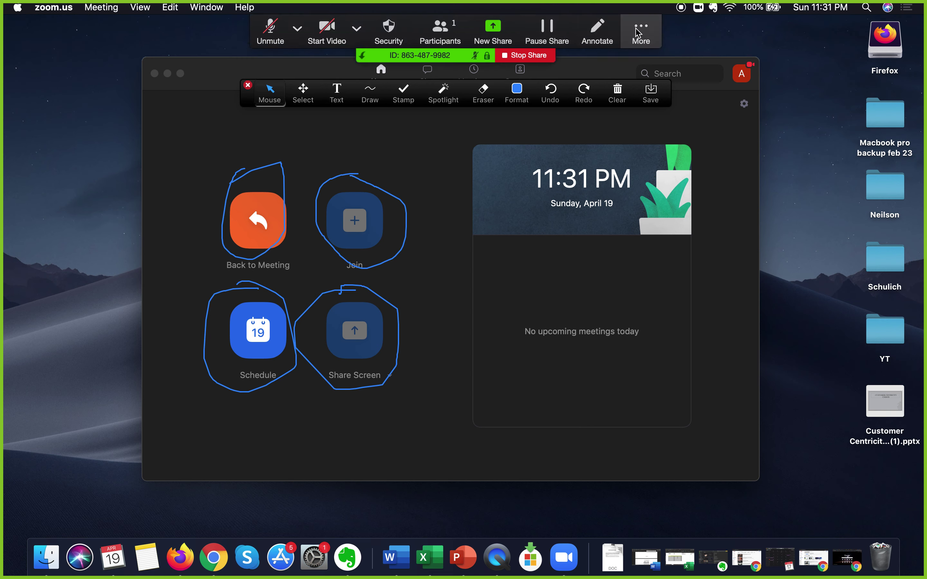
click(641, 35)
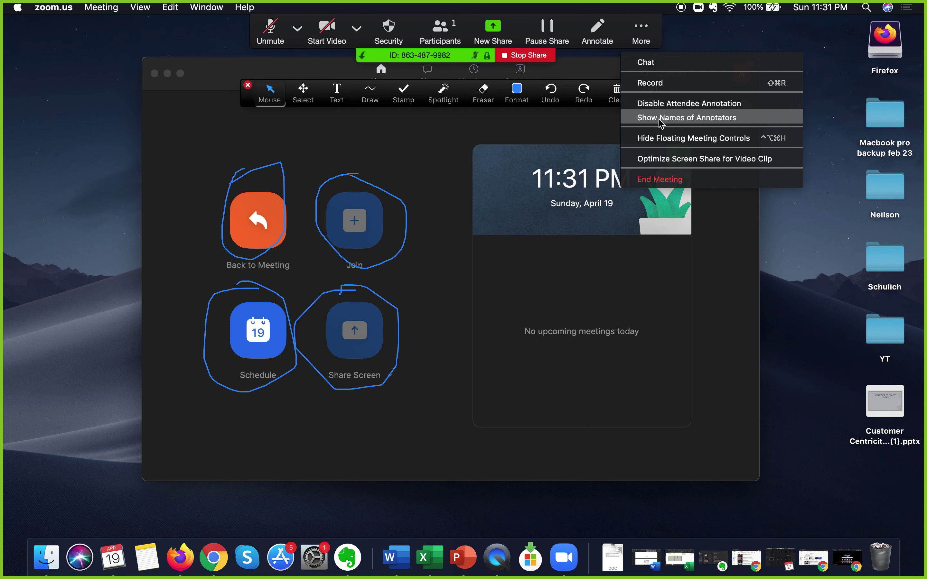
click(465, 132)
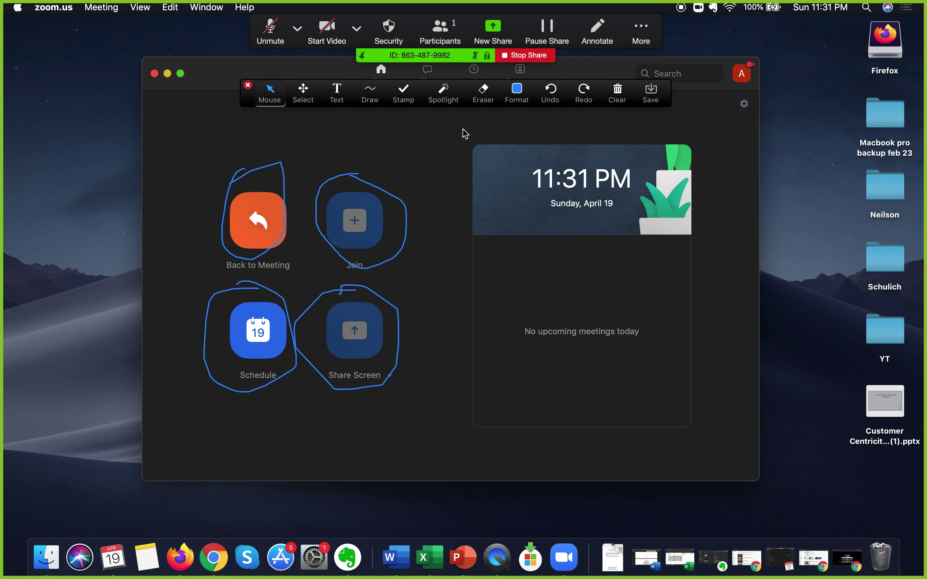